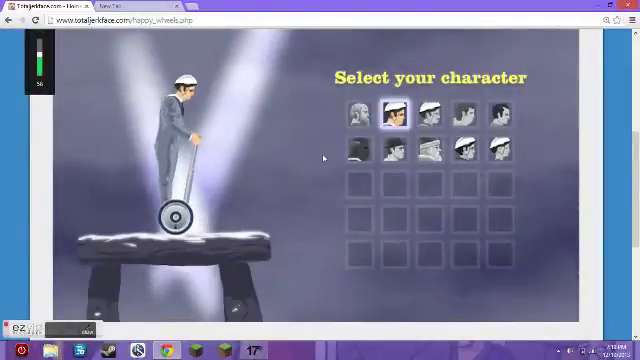
Step: Preview the pogo-stick, bicycle dad and Segway riders while adjusting browser zoom
{"action": "left_click", "coordinate": [358, 149]}
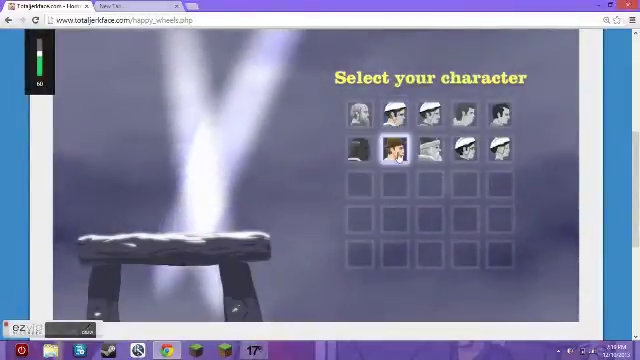
{"action": "left_click", "coordinate": [463, 151]}
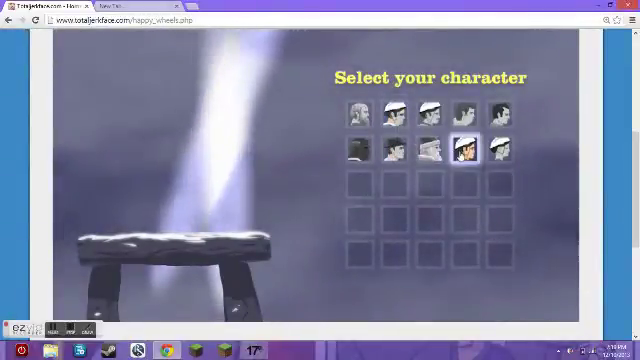
{"action": "key", "text": "ctrl+minus"}
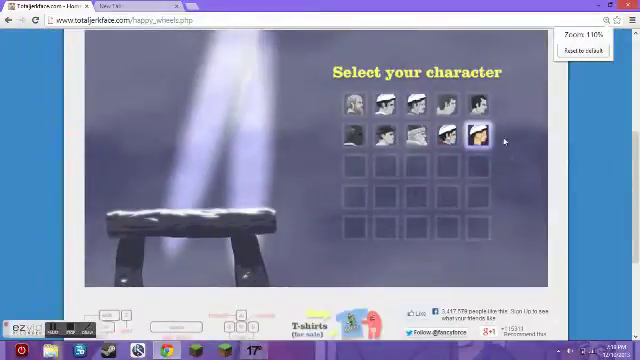
{"action": "left_click", "coordinate": [418, 105]}
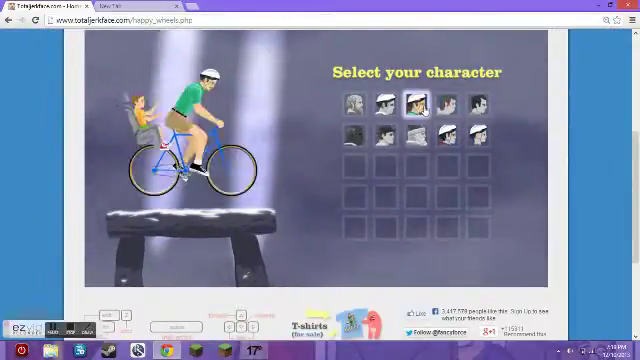
{"action": "key", "text": "ctrl+plus"}
{"action": "left_click", "coordinate": [395, 114]}
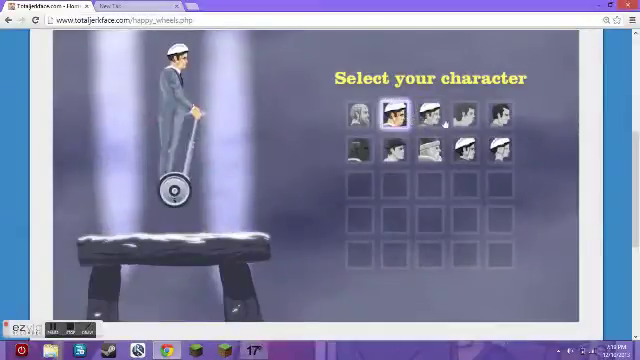
Step: Pick a rider to start loading 'It Keeps Happening'
{"action": "left_click", "coordinate": [500, 116]}
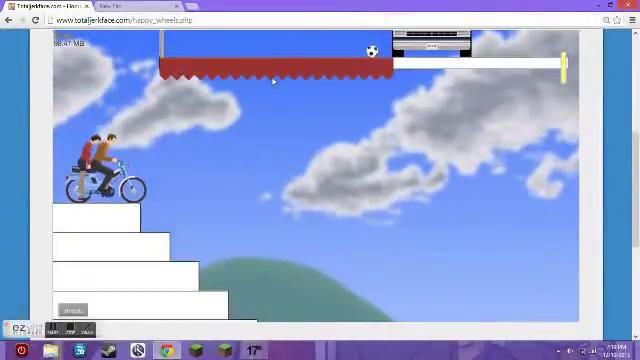
Step: Ride the moped down the white stairs to a crash, restart, and eject the riders
{"action": "key", "text": "Up"}
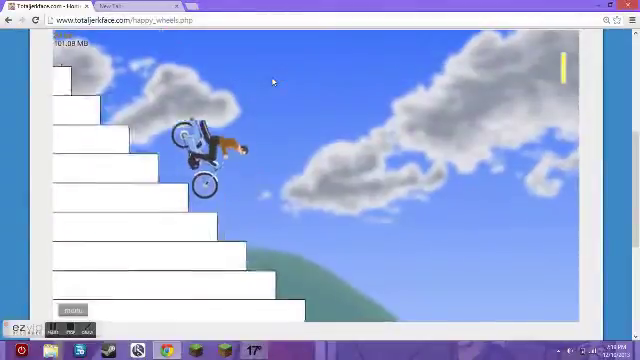
{"action": "key", "text": "Up"}
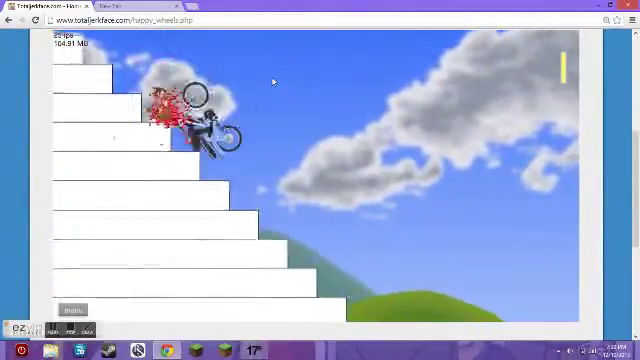
{"action": "key", "text": "r"}
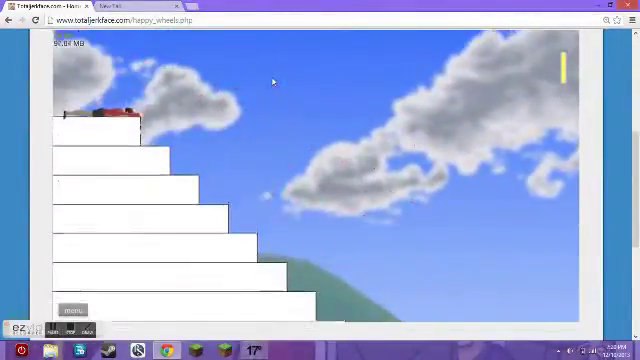
{"action": "key", "text": "z"}
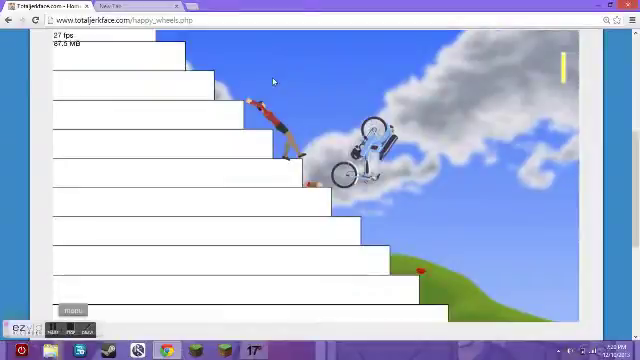
Step: Bring up the level menu, restart the level, and reopen the menu
{"action": "key", "text": "Escape"}
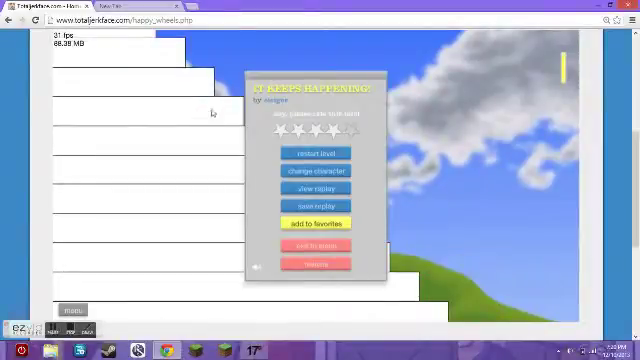
{"action": "key", "text": "Tab"}
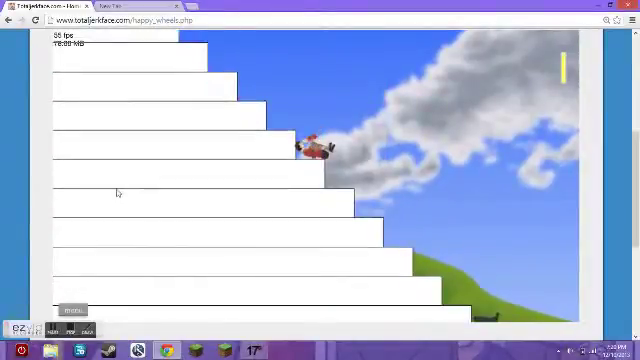
{"action": "key", "text": "Escape"}
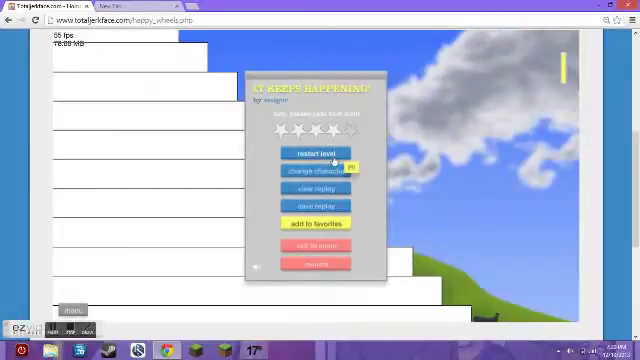
Step: Restart from the top, ride the moped until it crashes, and pause
{"action": "left_click", "coordinate": [333, 158]}
{"action": "key", "text": "Up"}
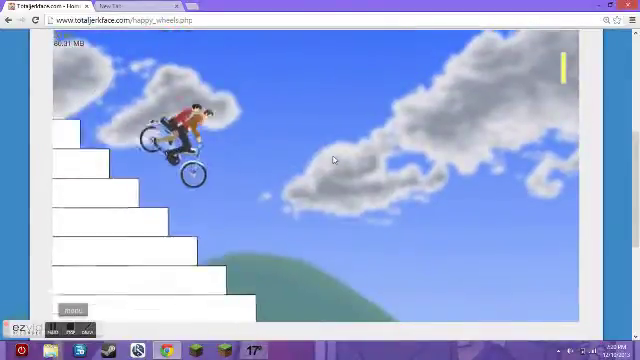
{"action": "key", "text": "Up"}
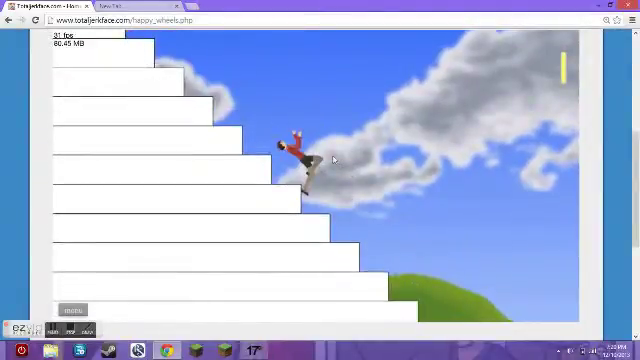
{"action": "key", "text": "Escape"}
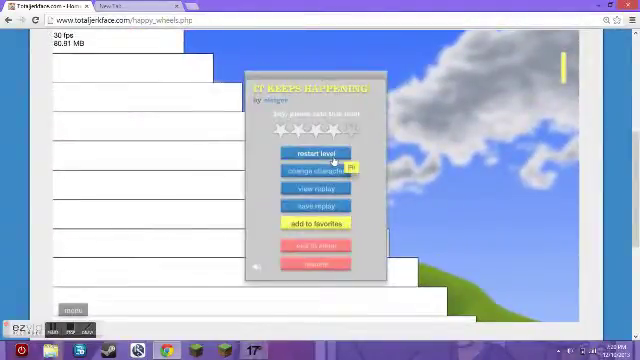
Step: Restart again, ride down the stairs, and reopen the level menu
{"action": "left_click", "coordinate": [334, 160]}
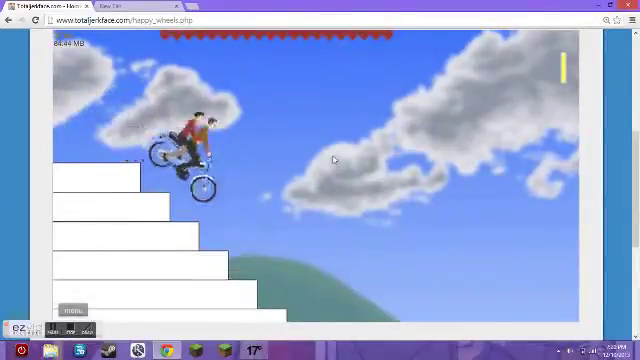
{"action": "key", "text": "Up"}
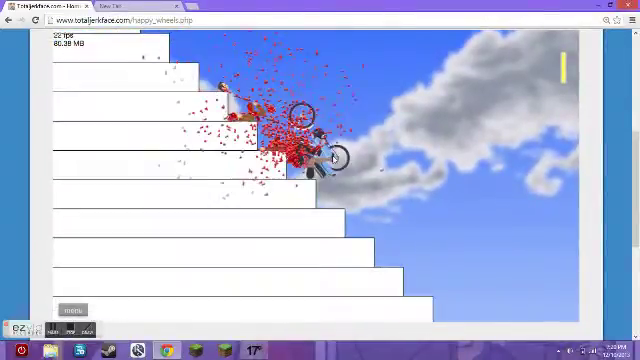
{"action": "key", "text": "Escape"}
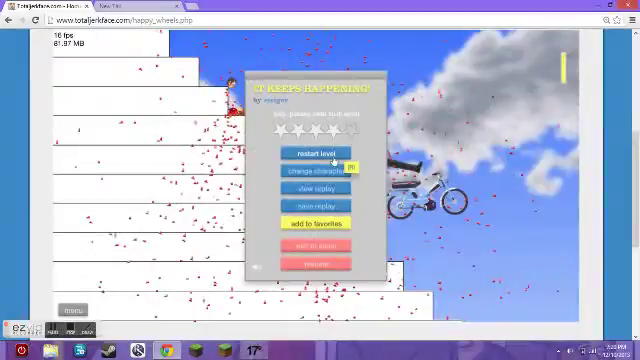
Step: Restart and ride the moped down the stairs and up the grassy hill
{"action": "left_click", "coordinate": [334, 160]}
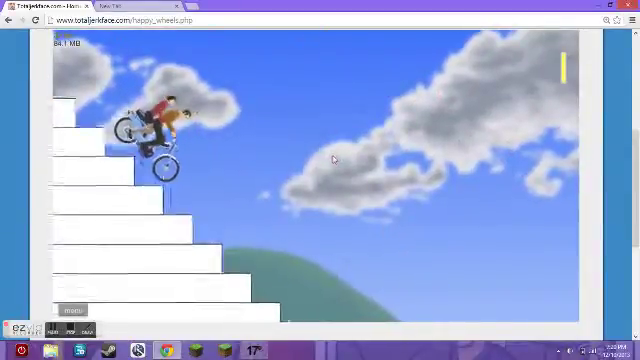
{"action": "key", "text": "Up"}
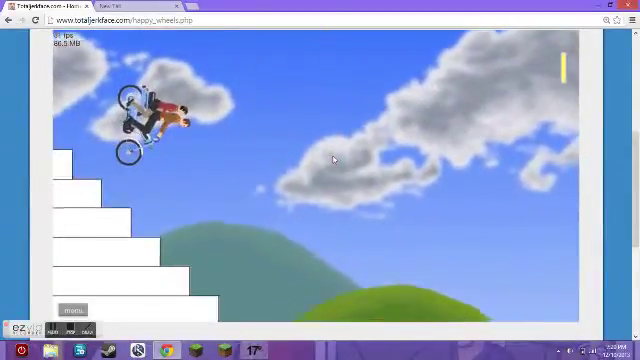
{"action": "key", "text": "Up"}
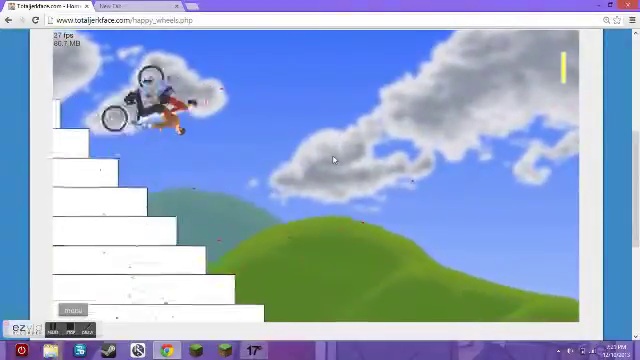
{"action": "key", "text": "Up"}
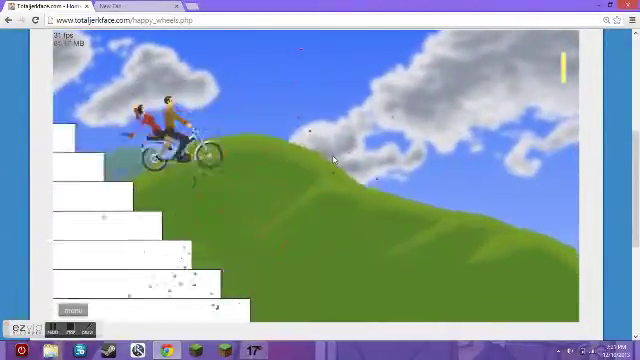
{"action": "key", "text": "Up"}
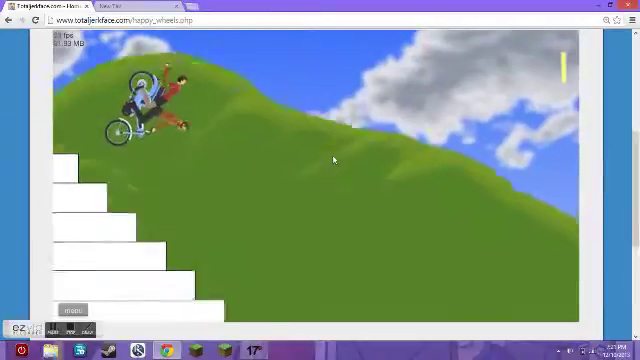
{"action": "key", "text": "Up"}
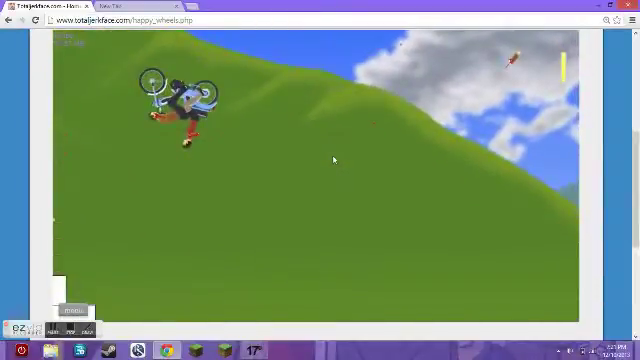
{"action": "key", "text": "Up"}
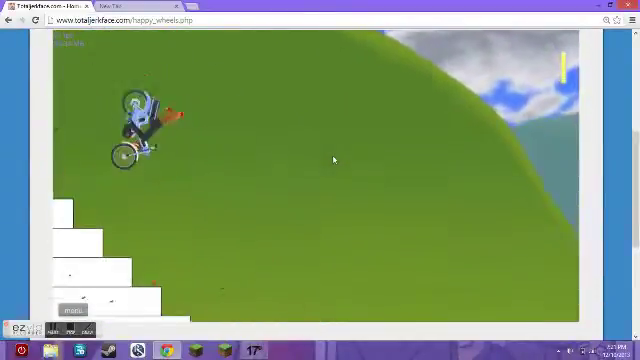
Step: Climb the steep yellow-arrow ramps and launch the moped into the air
{"action": "key", "text": "Up"}
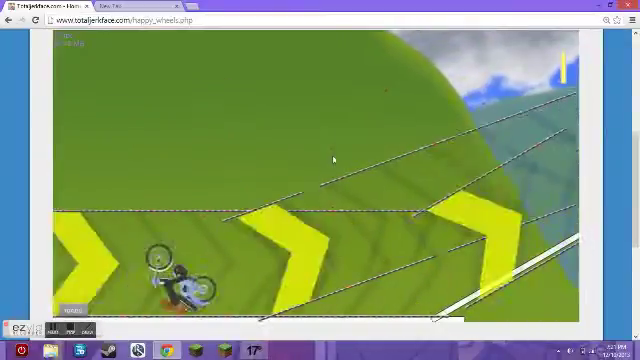
{"action": "key", "text": "Up"}
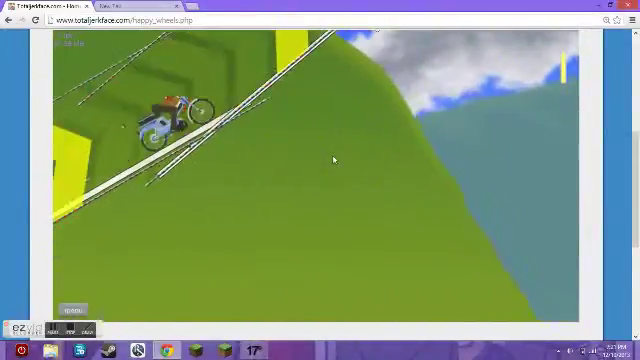
{"action": "key", "text": "Up"}
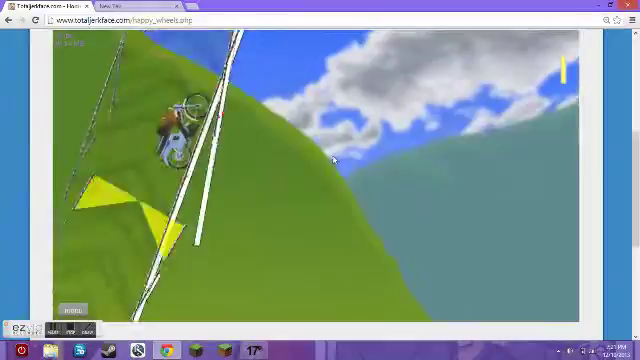
{"action": "key", "text": "Up"}
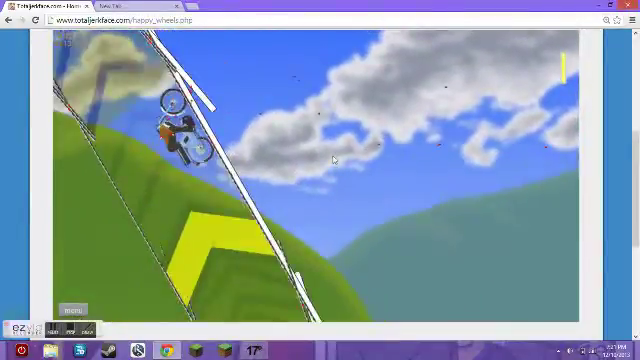
{"action": "key", "text": "Up"}
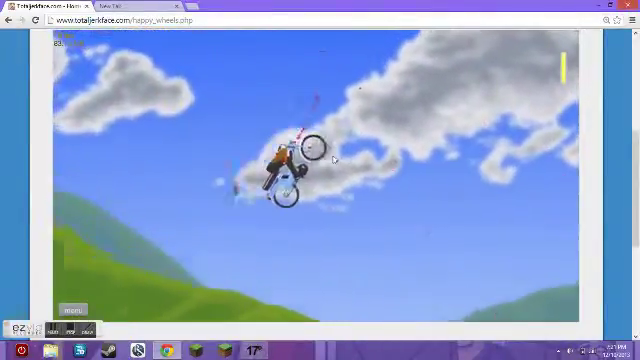
{"action": "key", "text": "Up"}
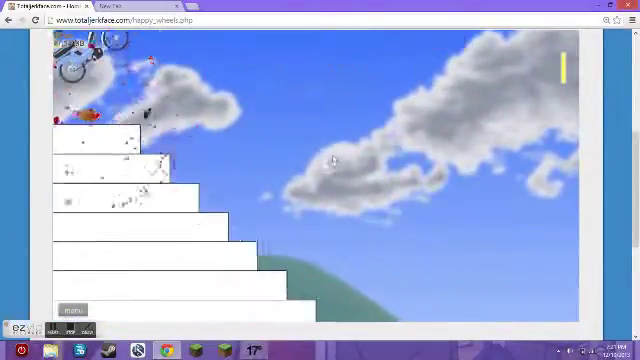
Step: Restart the level, crash down the stairs, and open the level menu
{"action": "key", "text": "space"}
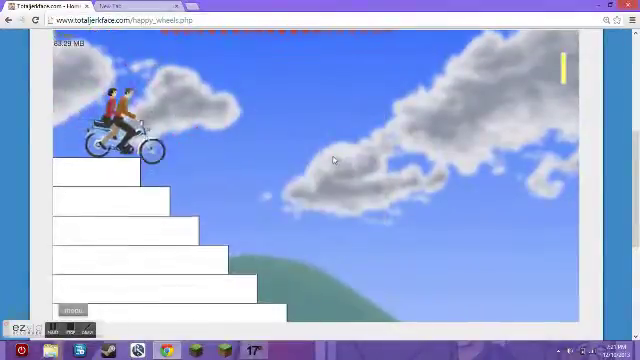
{"action": "key", "text": "Up"}
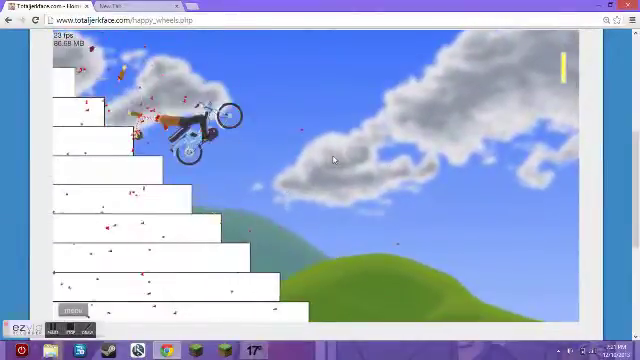
{"action": "key", "text": "Escape"}
Step: Restart from the menu, ride down the stairs again, and pause
{"action": "left_click", "coordinate": [334, 160]}
{"action": "key", "text": "Up"}
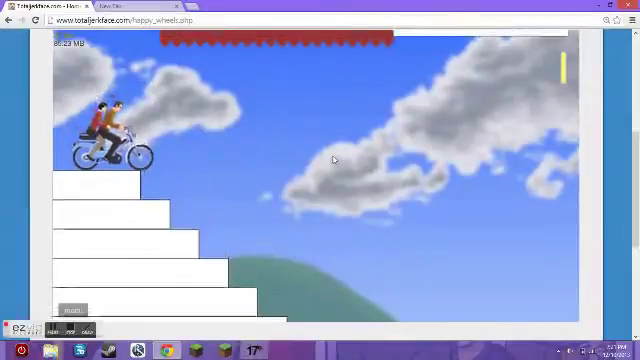
{"action": "key", "text": "Up"}
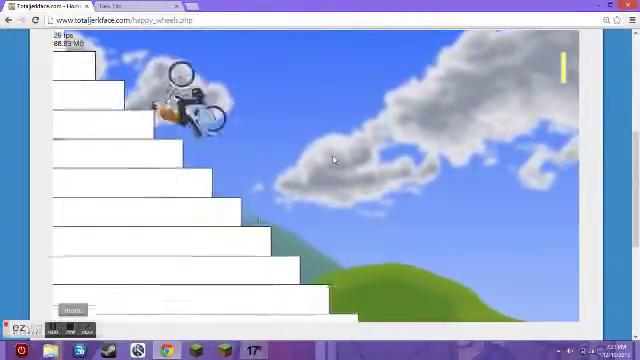
{"action": "key", "text": "Escape"}
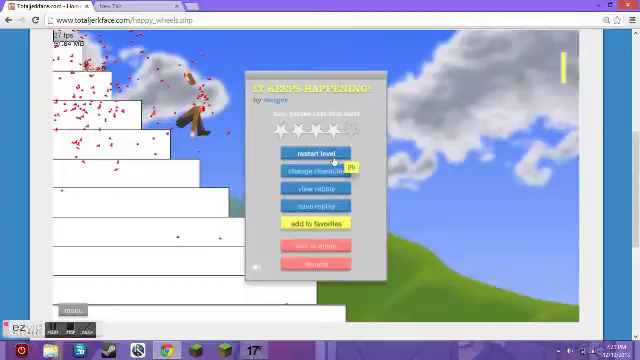
Step: Restart three times, crashing over the stairs onto the hill between restarts
{"action": "left_click", "coordinate": [334, 158]}
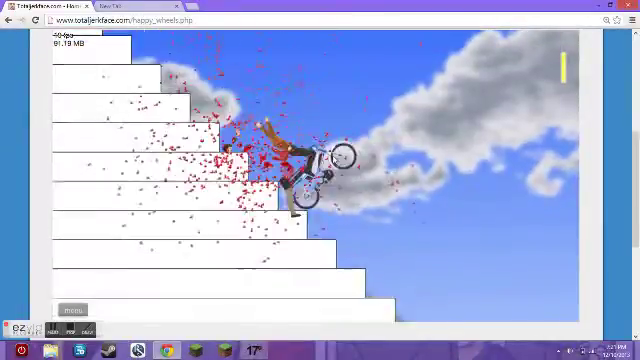
{"action": "key", "text": "Escape"}
{"action": "left_click", "coordinate": [333, 158]}
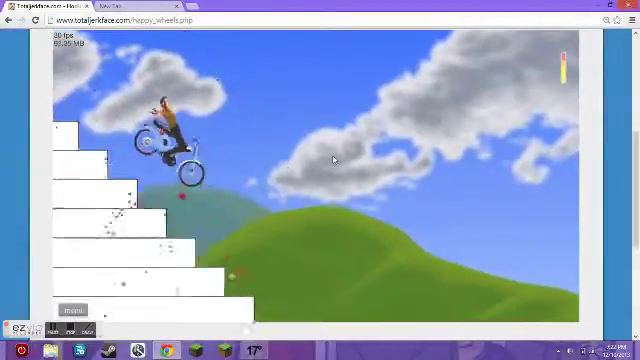
{"action": "key", "text": "Up"}
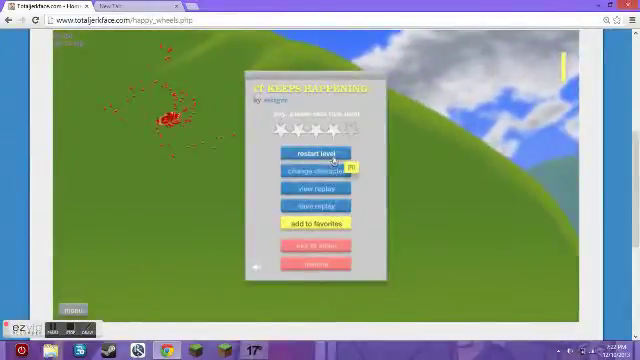
{"action": "left_click", "coordinate": [333, 158]}
{"action": "key", "text": "Up"}
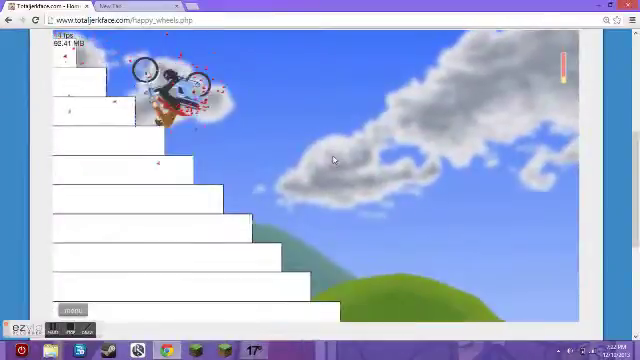
Step: Restart, fly the moped off the top step onto the hill, then restart again
{"action": "left_click", "coordinate": [333, 160]}
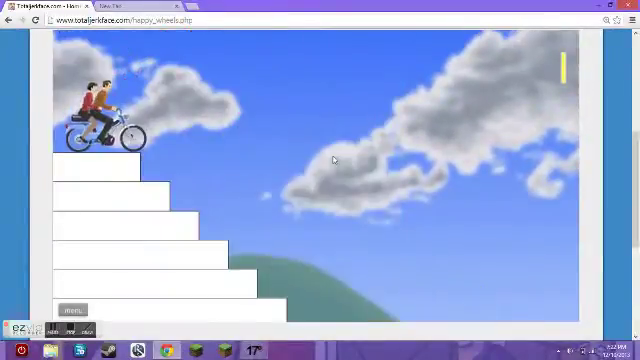
{"action": "key", "text": "Up"}
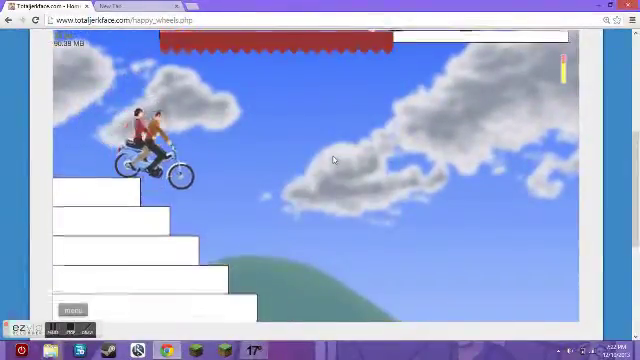
{"action": "key", "text": "Up"}
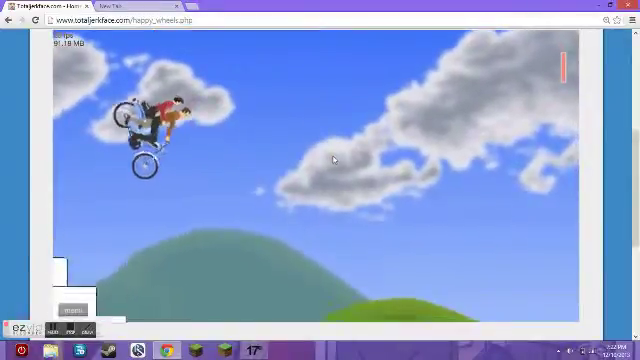
{"action": "key", "text": "Up"}
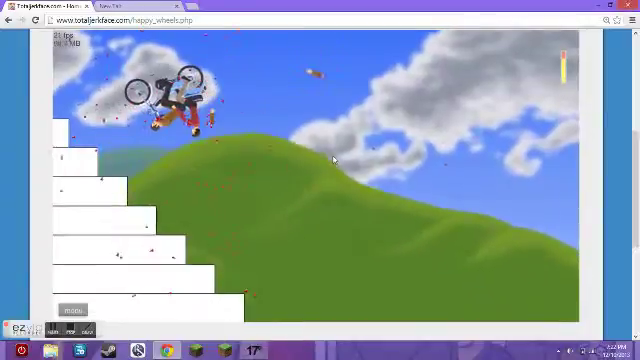
{"action": "key", "text": "Up"}
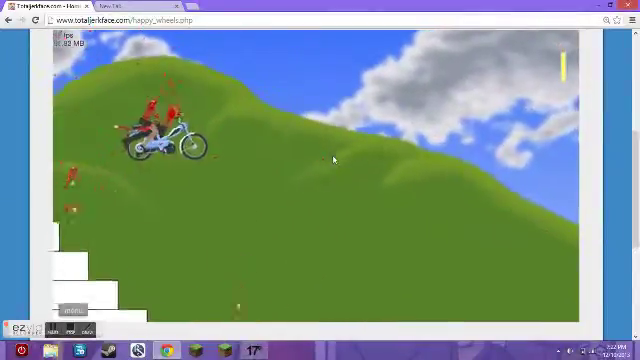
{"action": "left_click", "coordinate": [333, 158]}
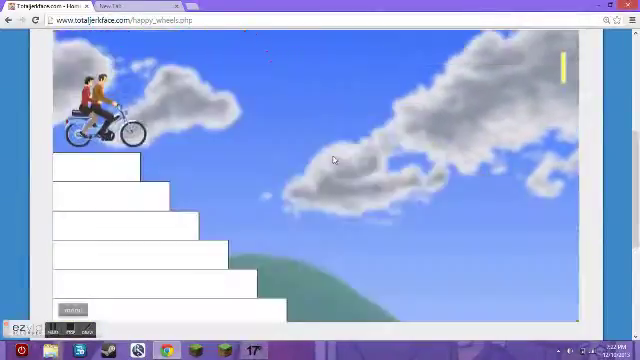